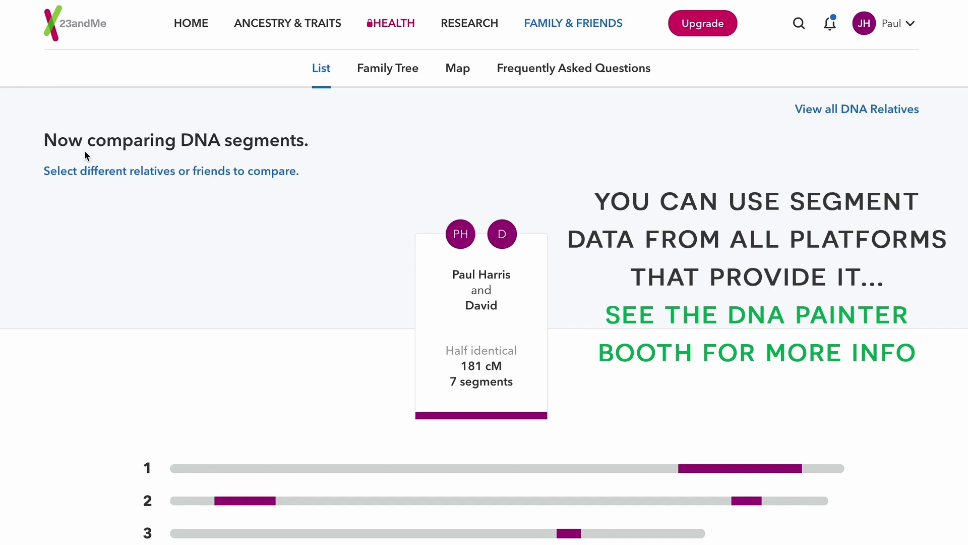
- Scroll to the detailed segment data and select all seven segment rows (181 cM)
scroll(85, 152, down, 1)
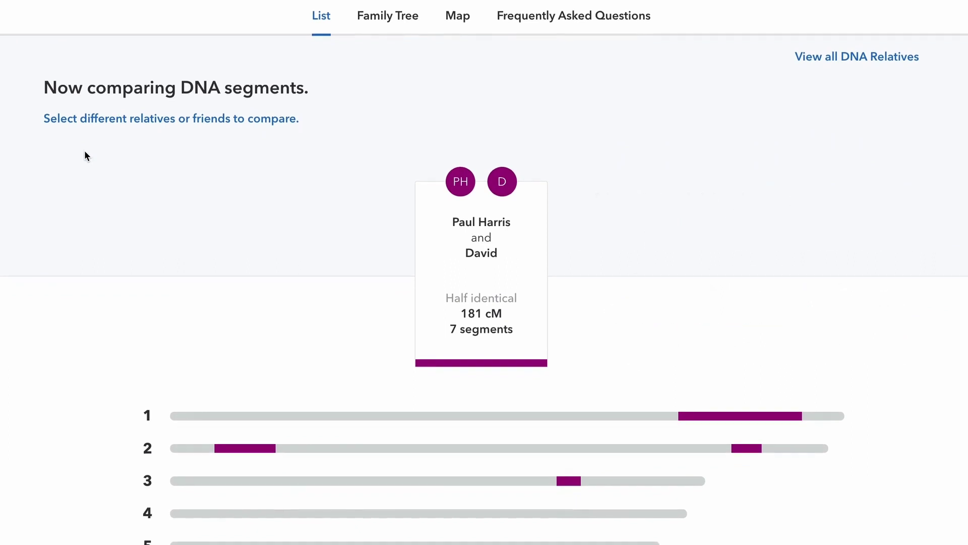
scroll(85, 151, down, 1)
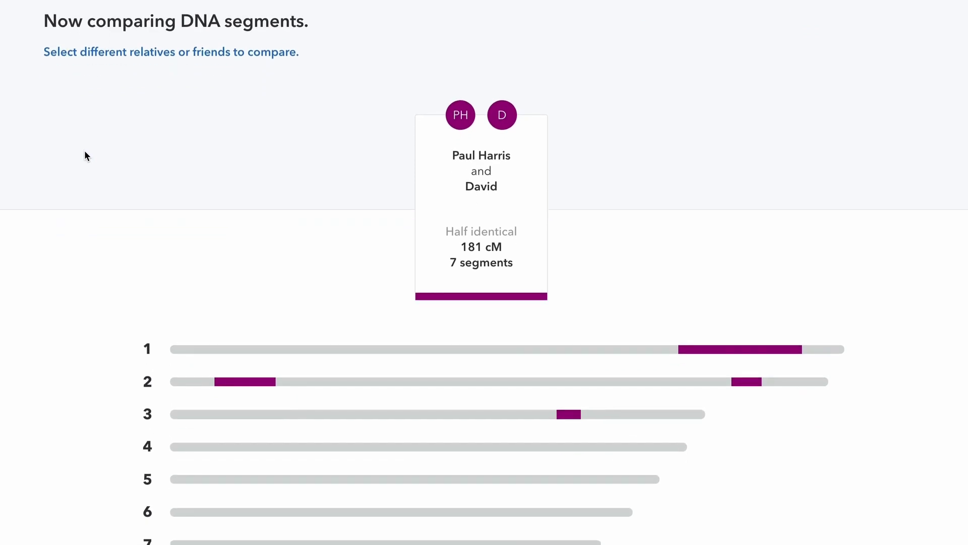
scroll(85, 152, down, 7)
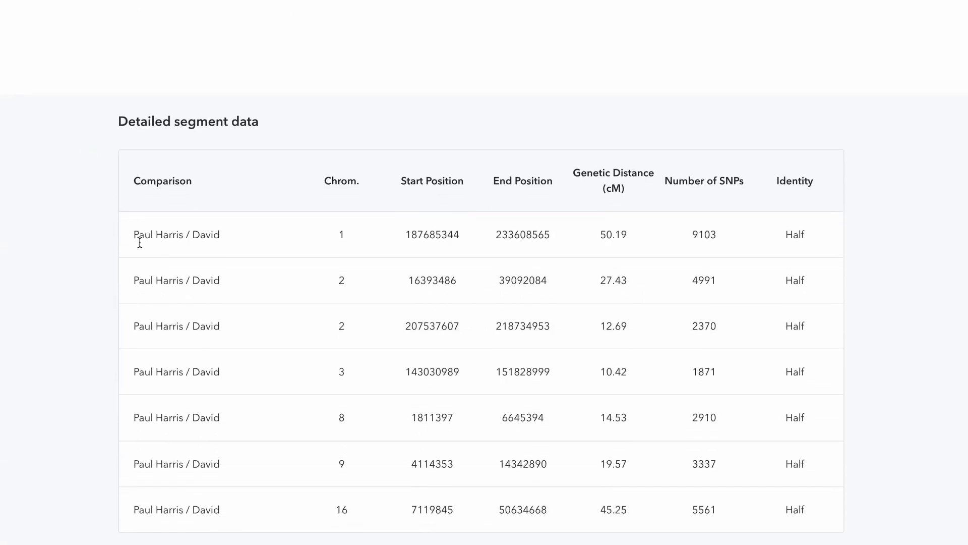
drag(134, 208, 783, 506)
key(super+c)
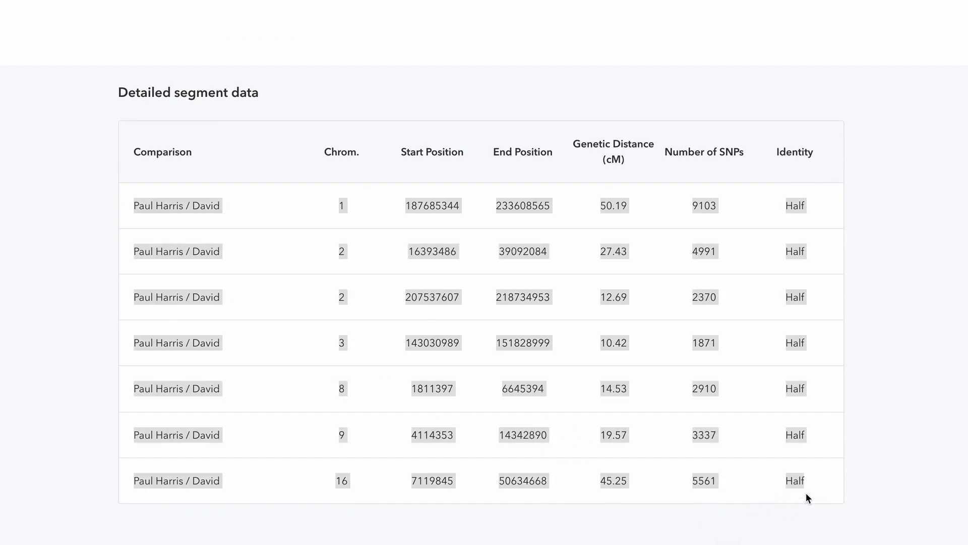
- Paste the seven 23andMe segment rows into a new DNA Painter match and proceed to save
key(super+Tab)
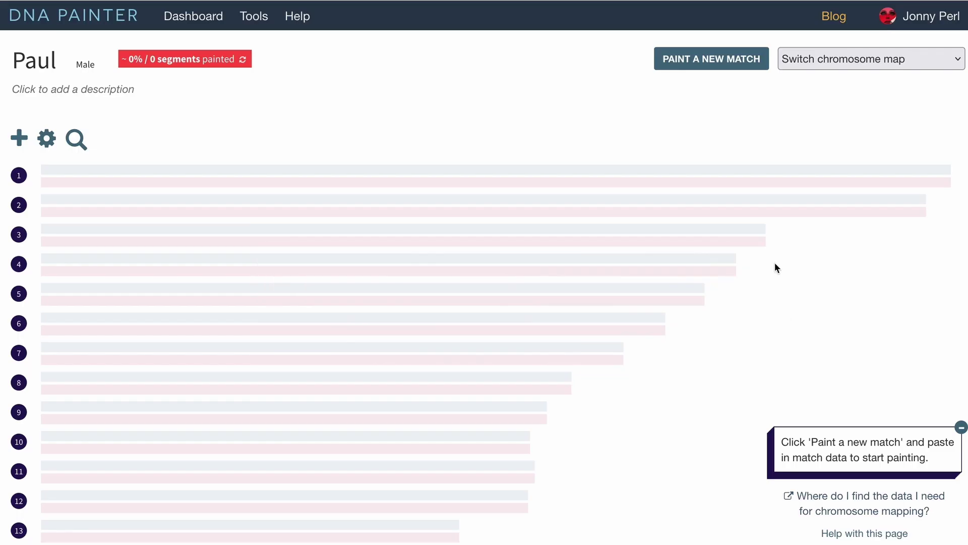
click(751, 59)
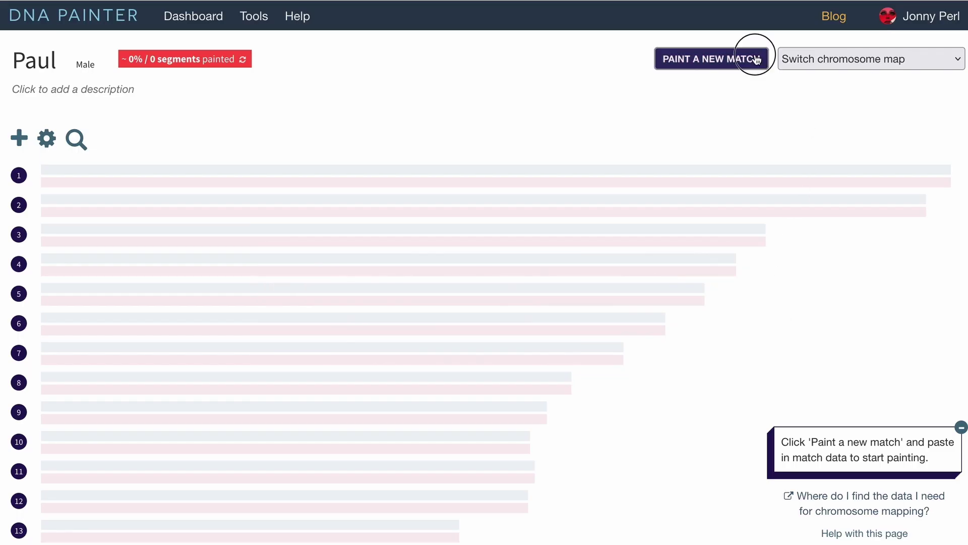
key(super+v)
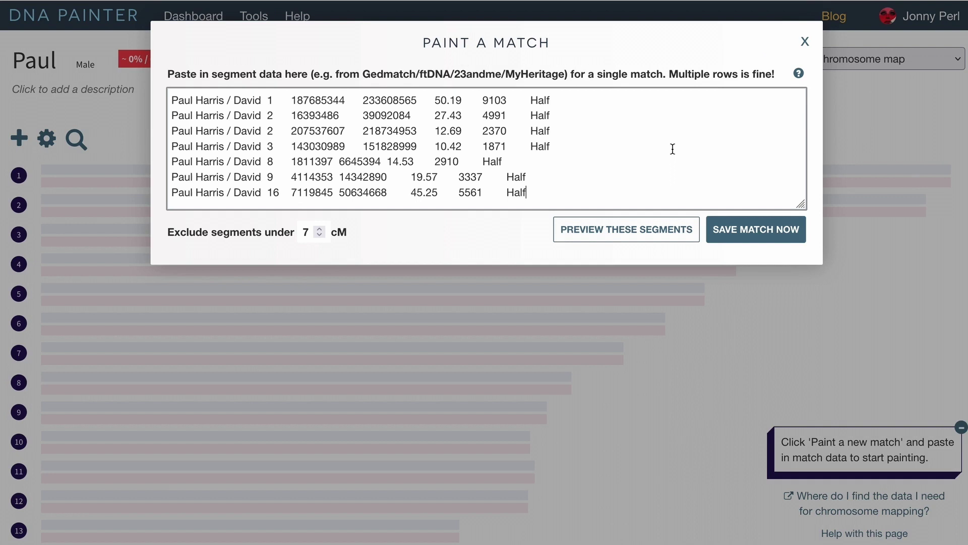
click(755, 234)
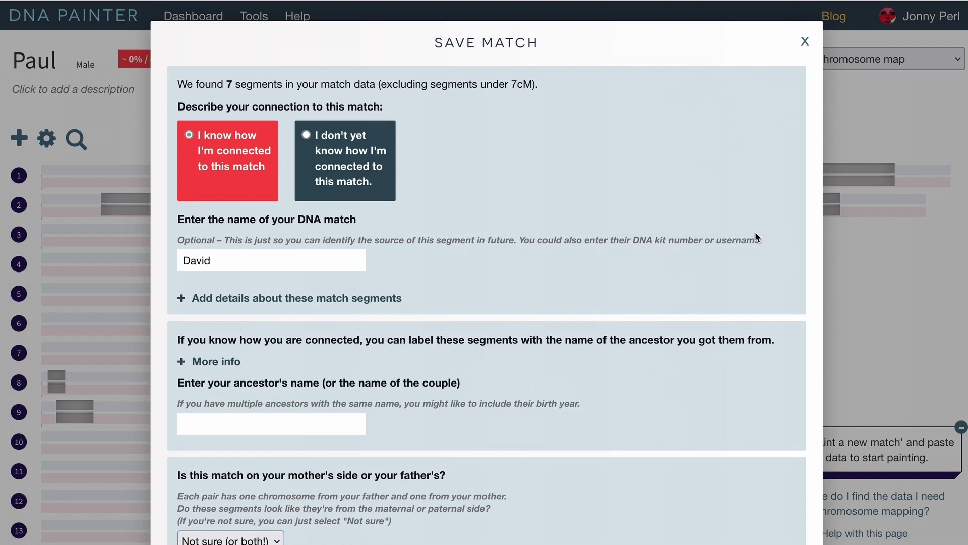
- Switch to Chrome to review the ancestor's parents in the Ancestry pedigree
key(super+Tab)
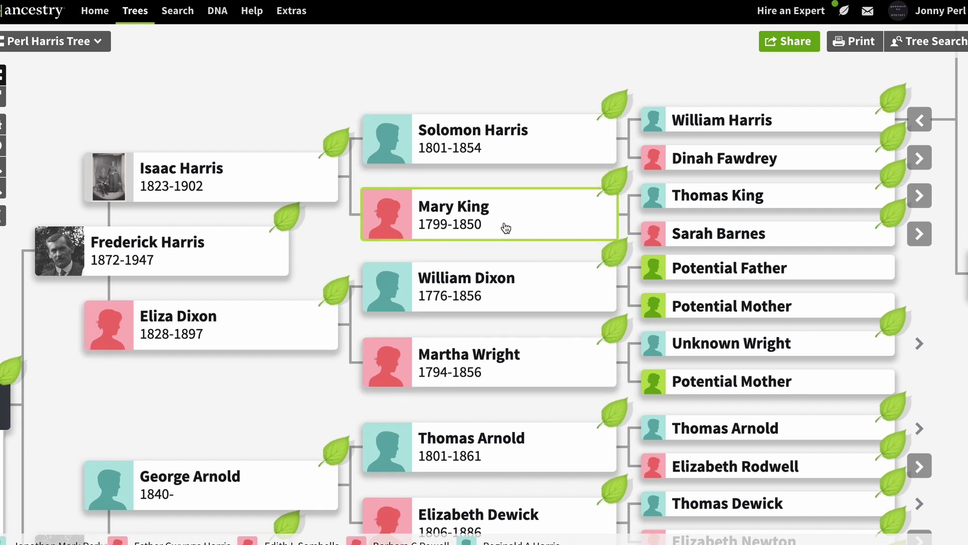
- Set the match's ancestor to the ancestral couple chosen from the name suggestions
key(super+Tab)
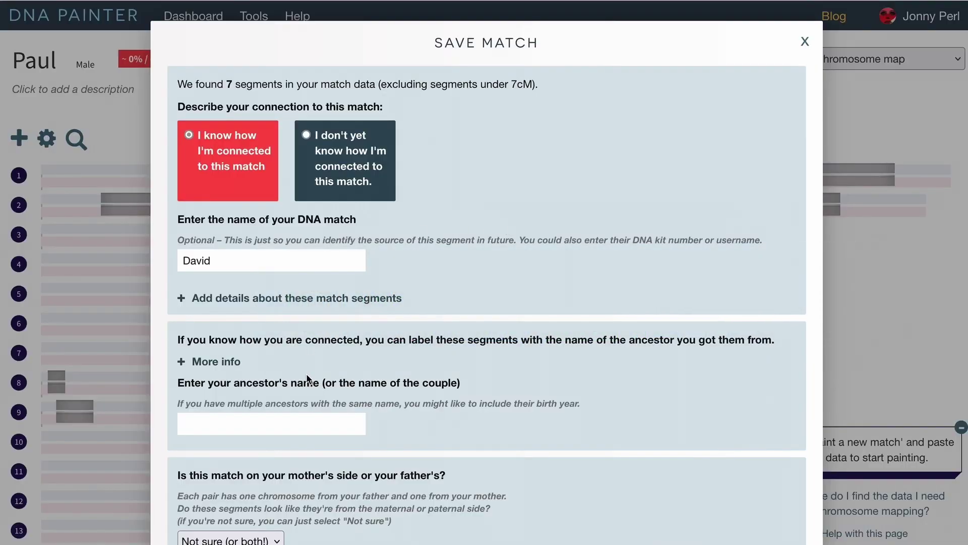
click(307, 422)
text(Isaac)
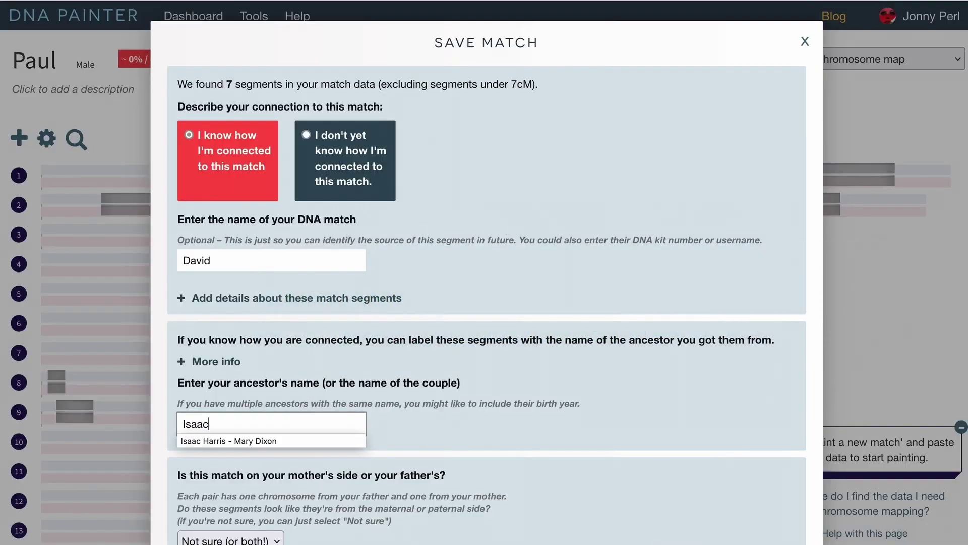
key(Down)
key(Return)
- Add a segment note naming the four possible source ancestors
scroll(275, 214, down, 3)
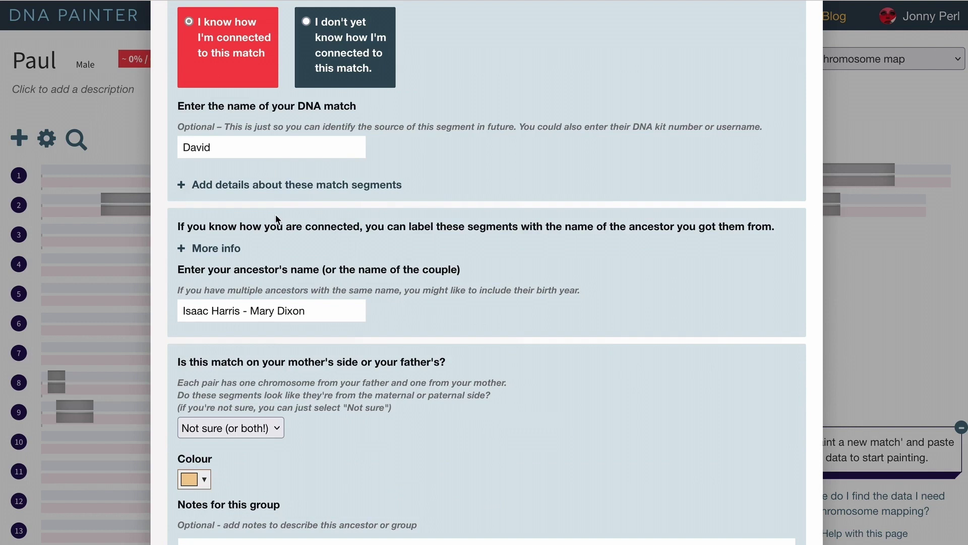
click(302, 190)
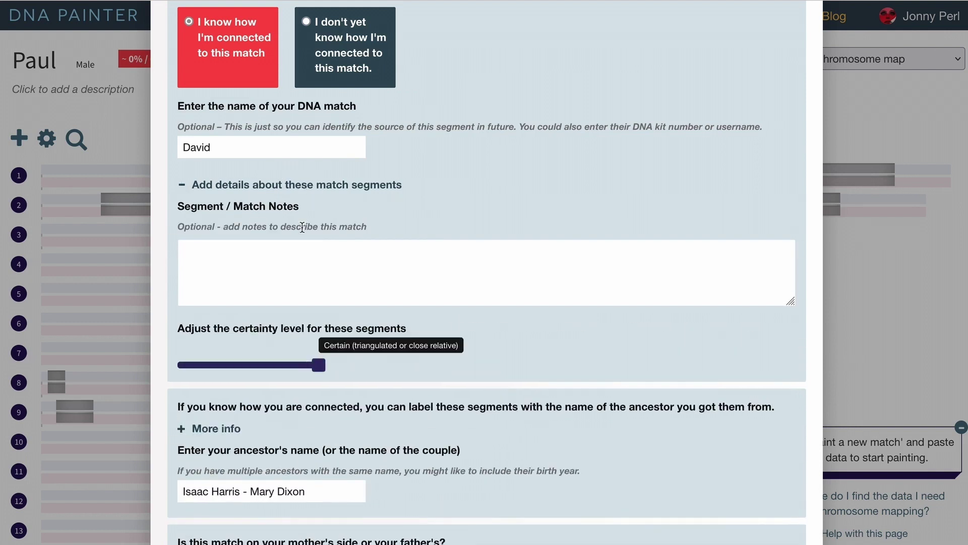
click(306, 278)
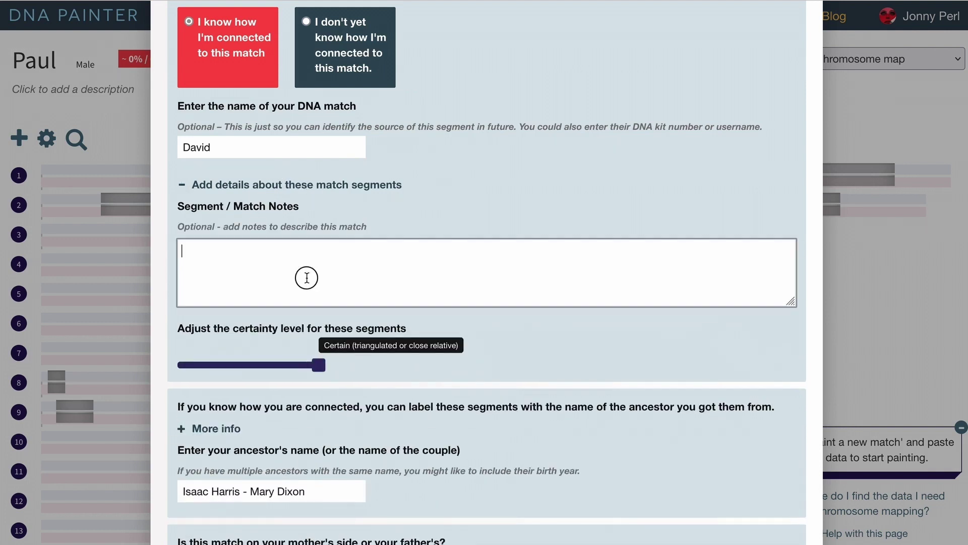
text(Segments)
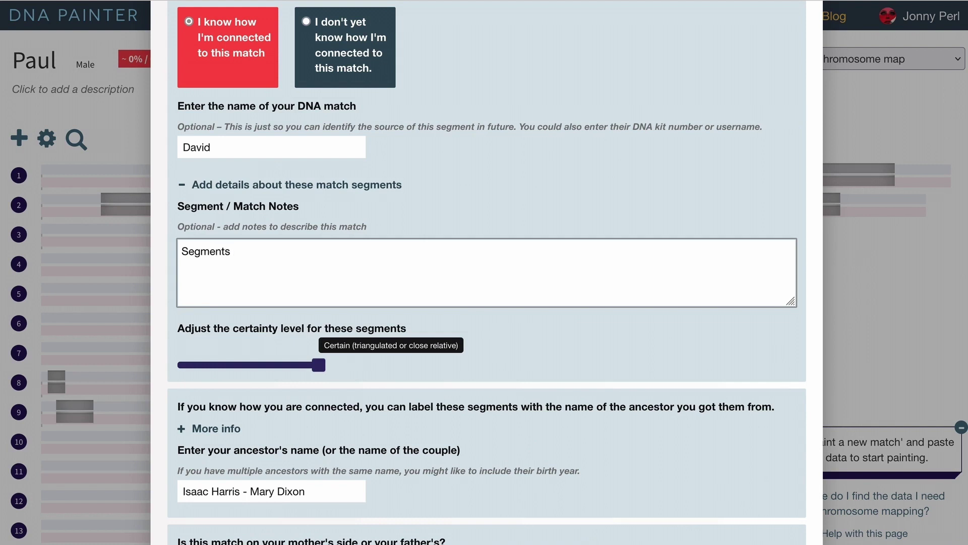
text( could be from Solm)
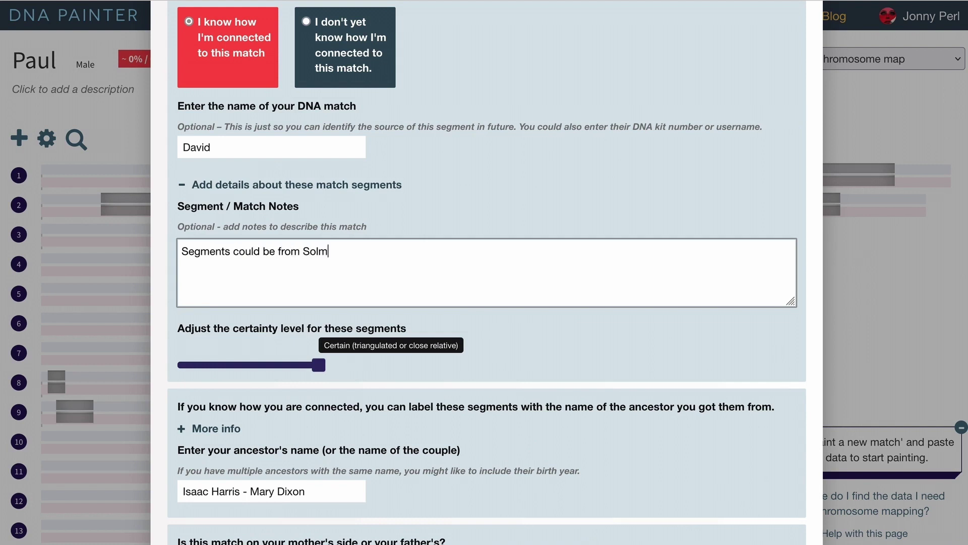
key(BackSpace)
text(omon Harris, Mary King)
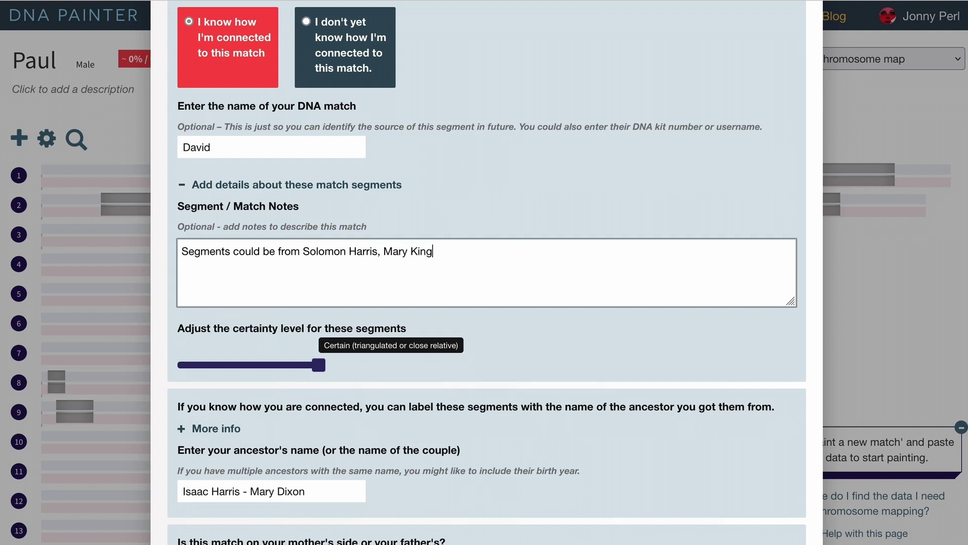
text(, William Dixon or Martha  Wright)
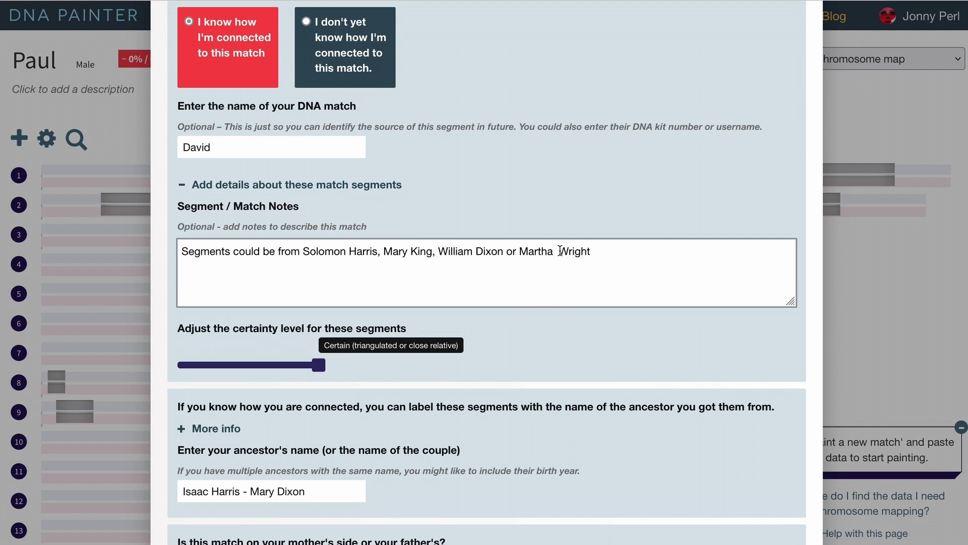
- Colour the match purple, set it to the paternal side, and save it to the map
scroll(560, 251, down, 7)
click(196, 294)
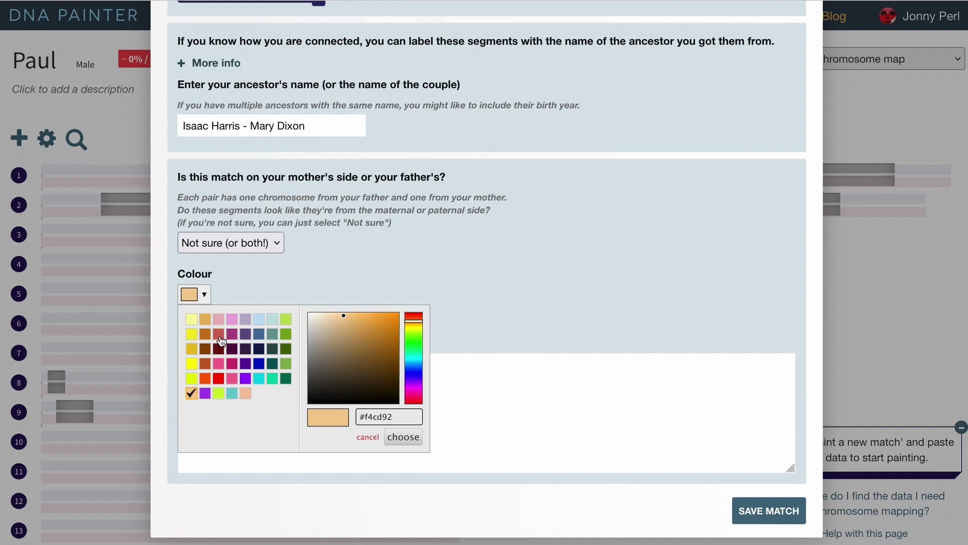
click(246, 380)
click(252, 244)
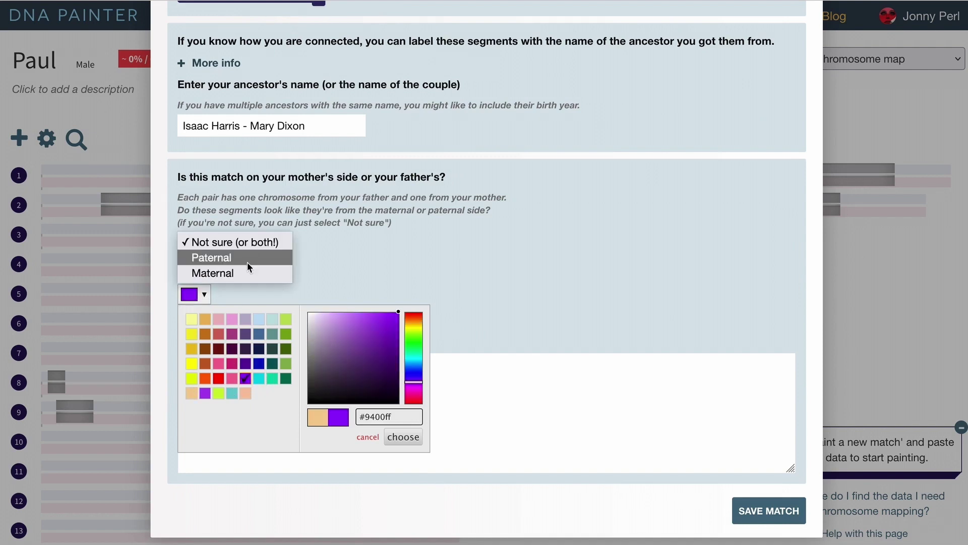
click(247, 260)
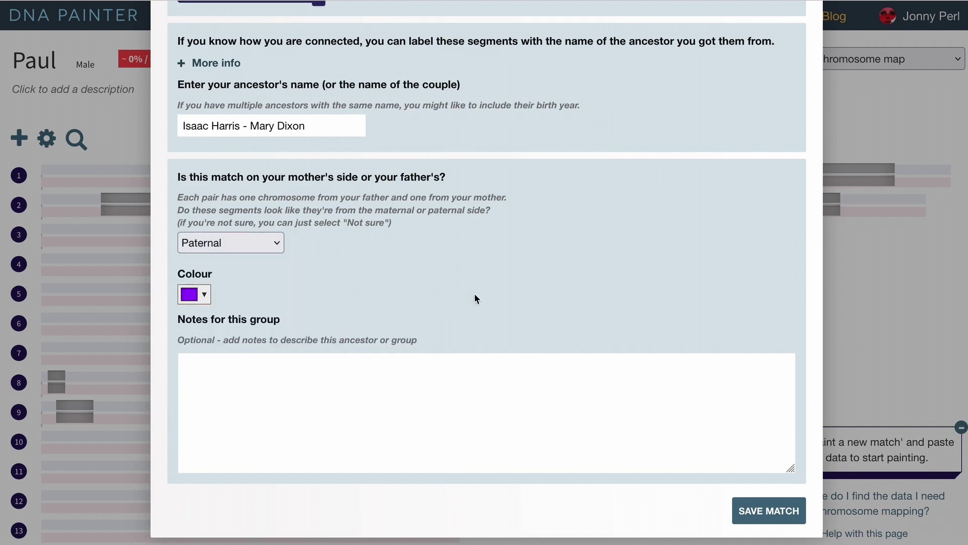
click(752, 509)
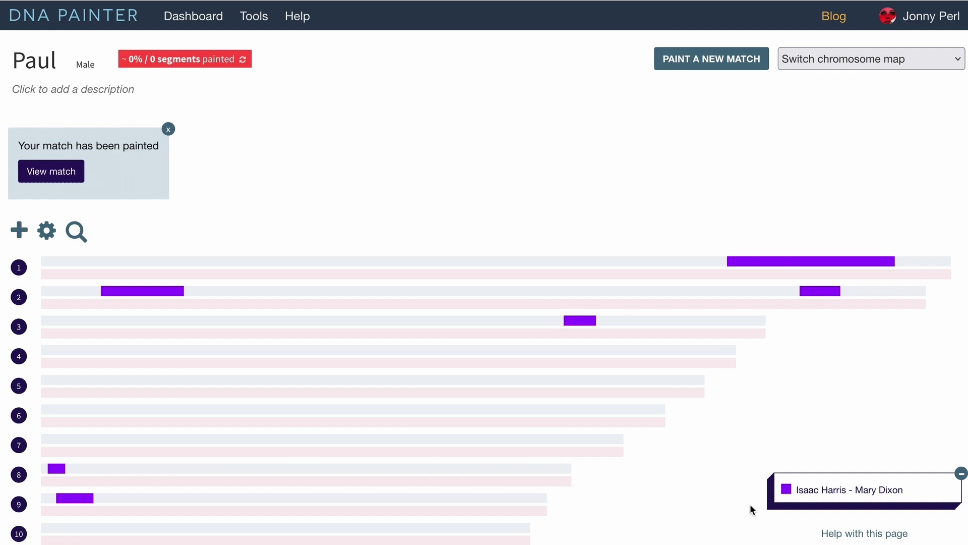
scroll(751, 506, down, 10)
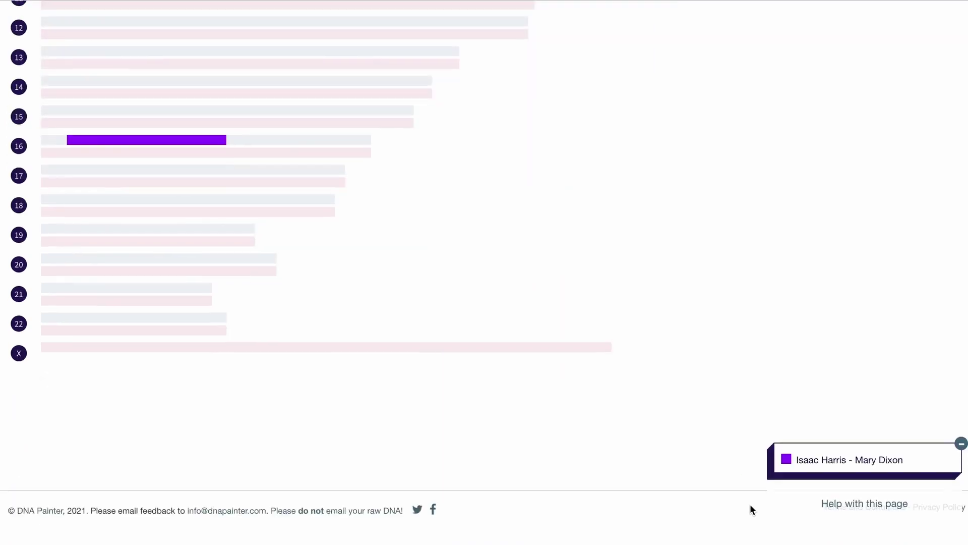
scroll(750, 508, up, 10)
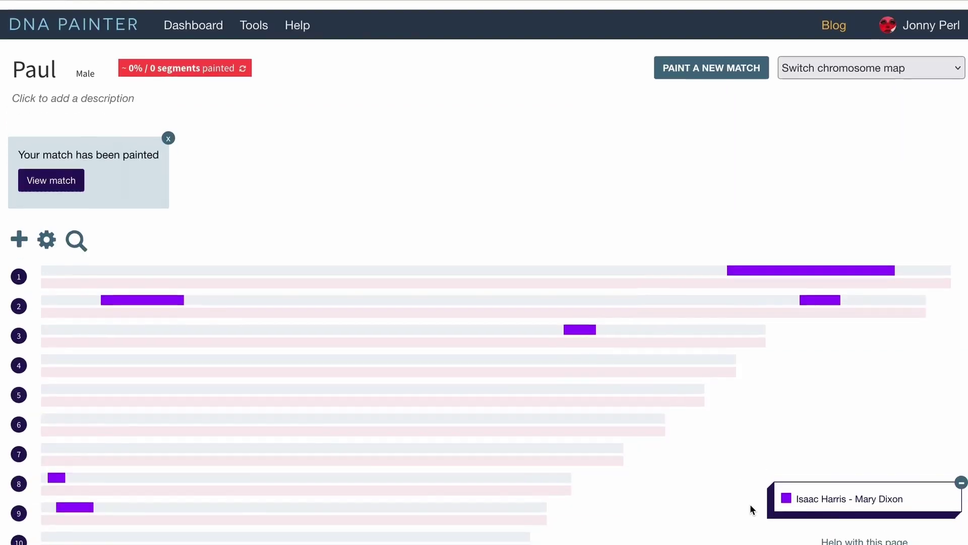
key(super+Tab)
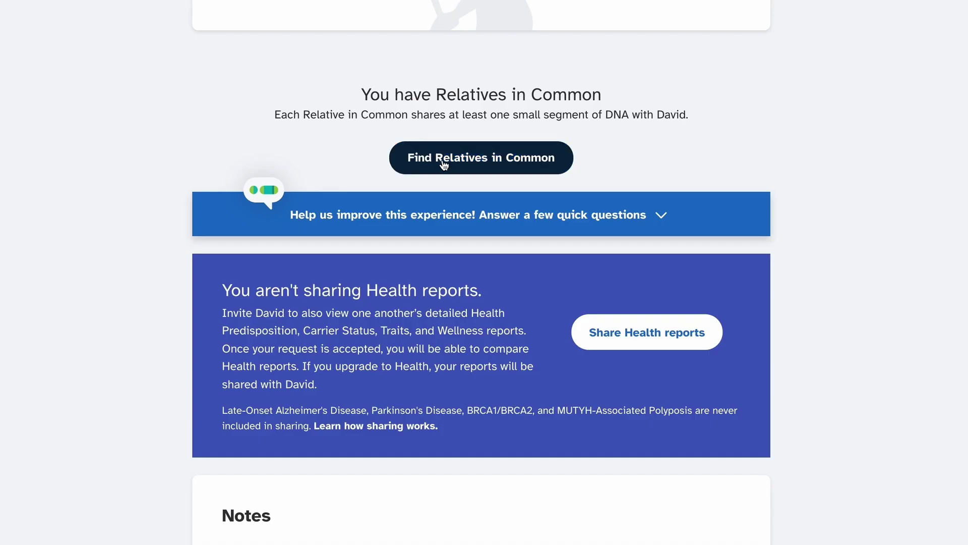
- List relatives in common in 23andMe, then start another new match in DNA Painter
click(443, 163)
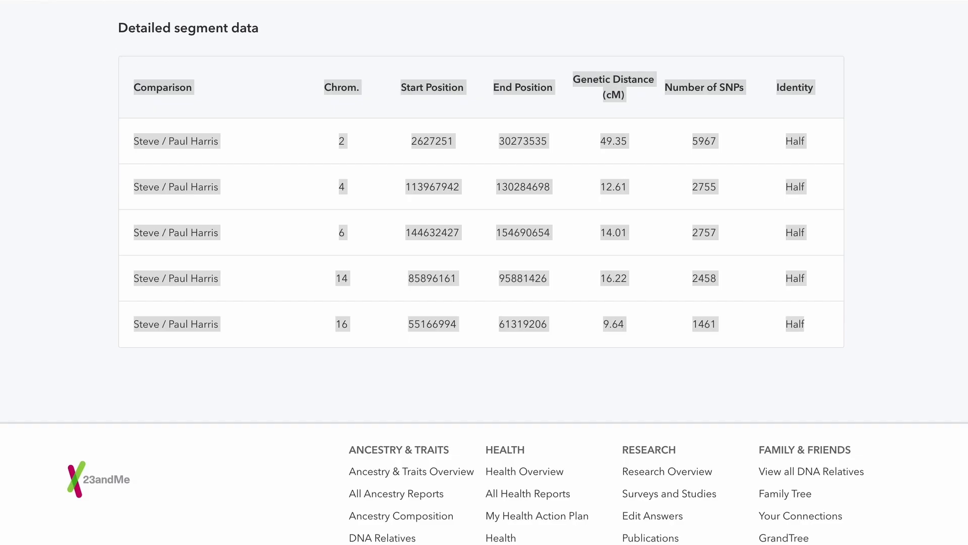
key(super+Tab)
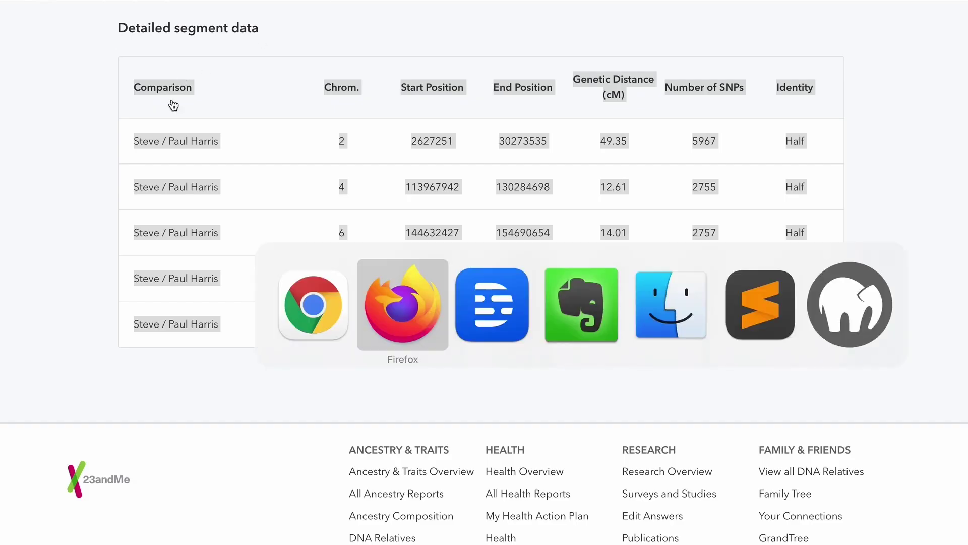
click(722, 59)
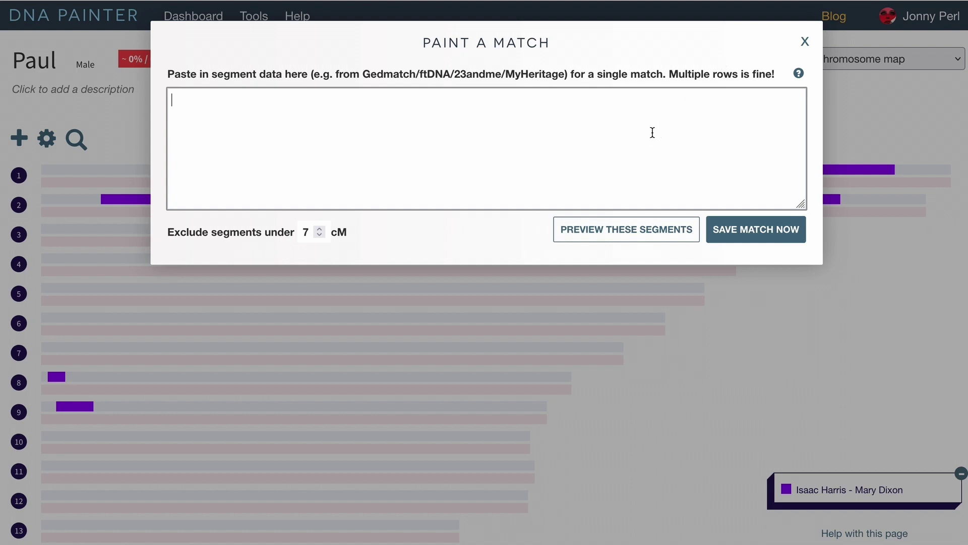
- Paste the second match's five segments and replace the match name
key(super+v)
click(769, 236)
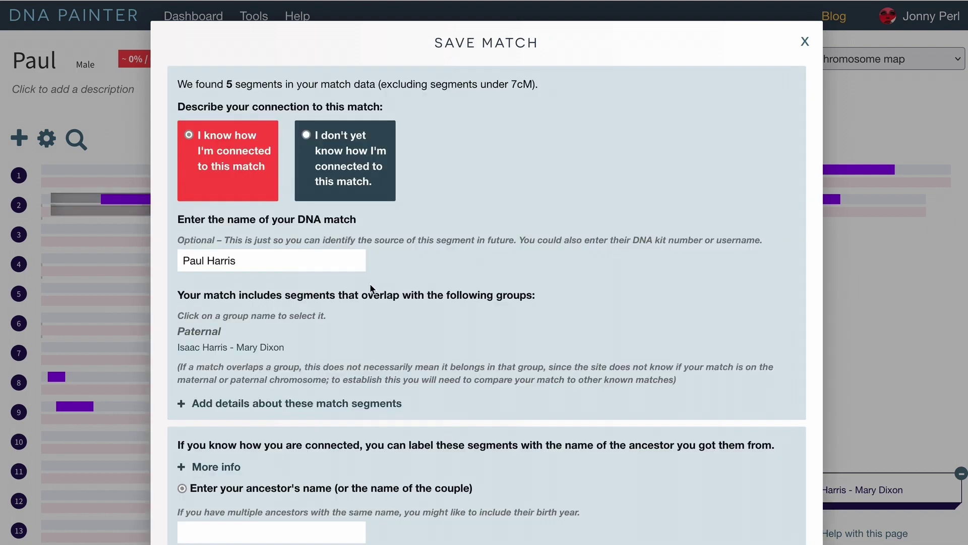
triple_click(289, 260)
text(Steve)
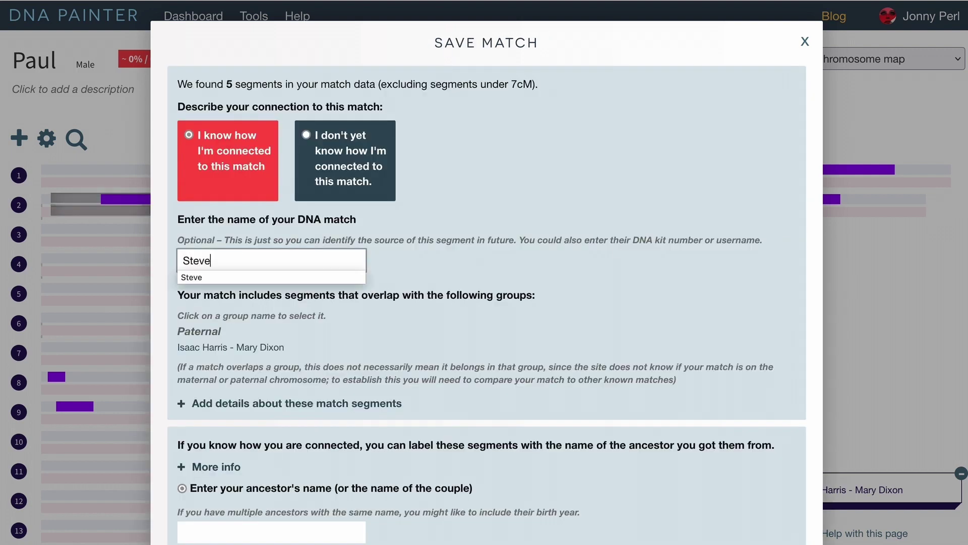
click(506, 332)
scroll(507, 332, down, 3)
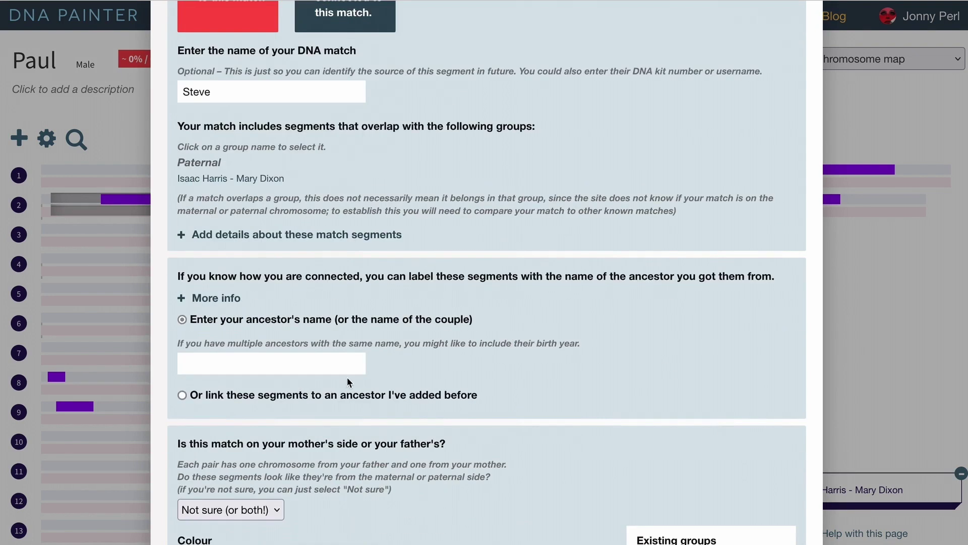
- Assign the new ancestral couple, set the paternal side, and save the match
click(339, 363)
text(So)
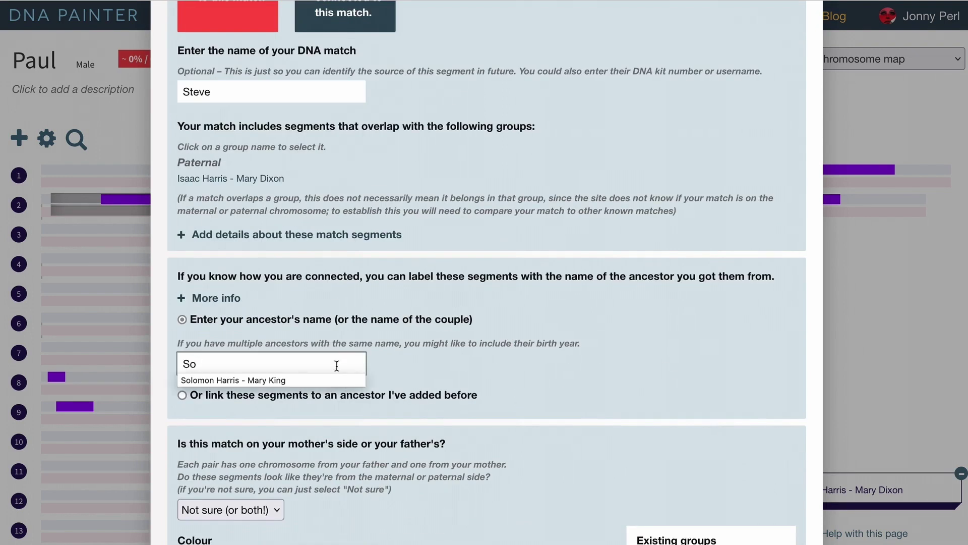
click(319, 376)
scroll(319, 374, down, 2)
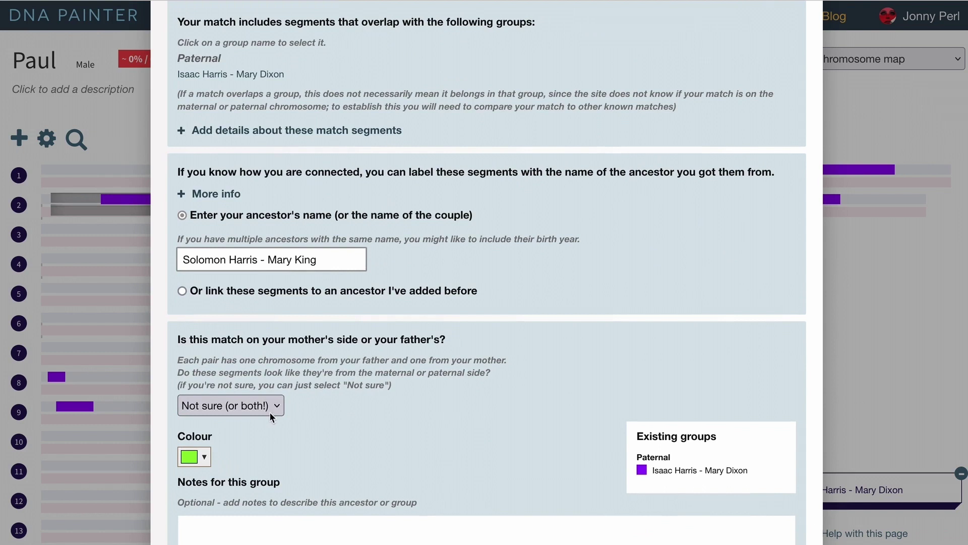
click(269, 411)
click(259, 404)
click(257, 408)
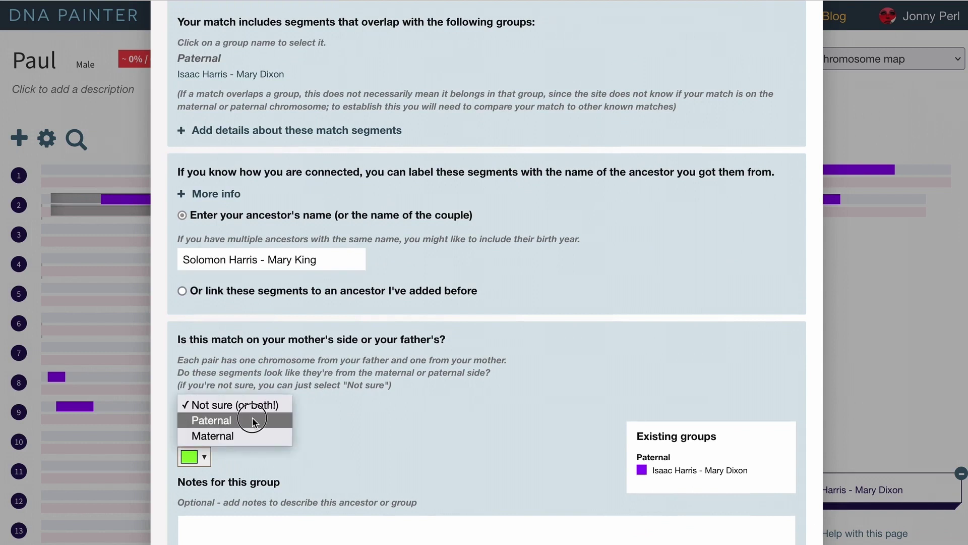
click(254, 421)
scroll(416, 406, down, 3)
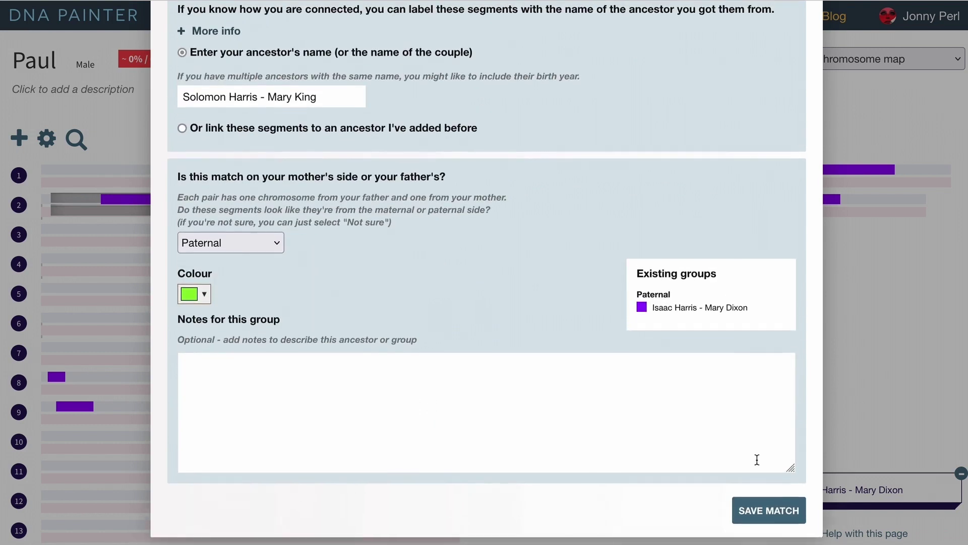
click(779, 517)
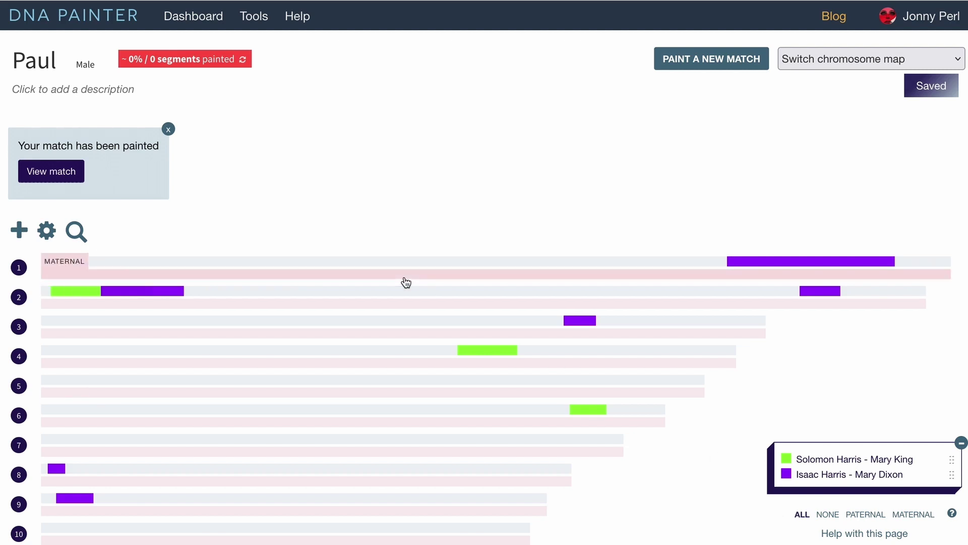
- Edit the green match to give all segments one note listing four possible source ancestors
click(63, 170)
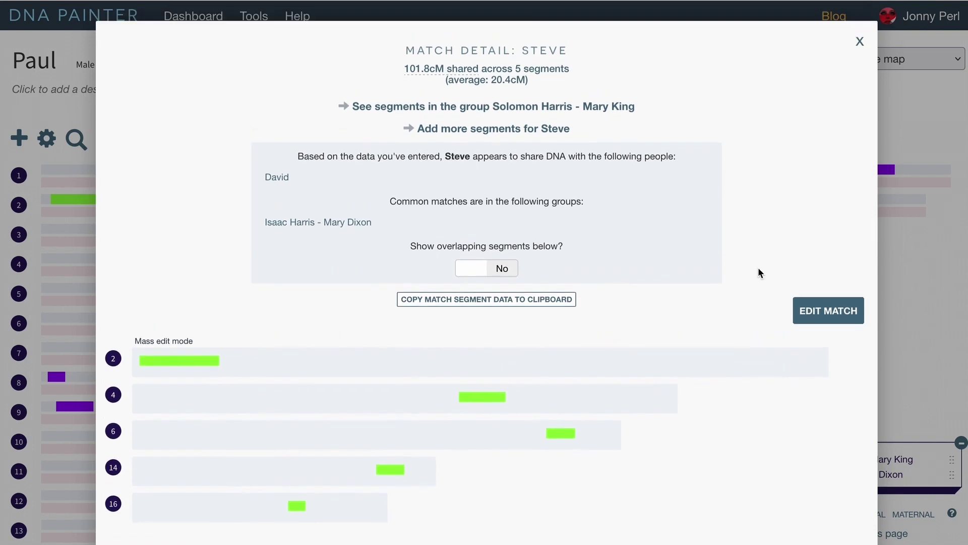
click(844, 314)
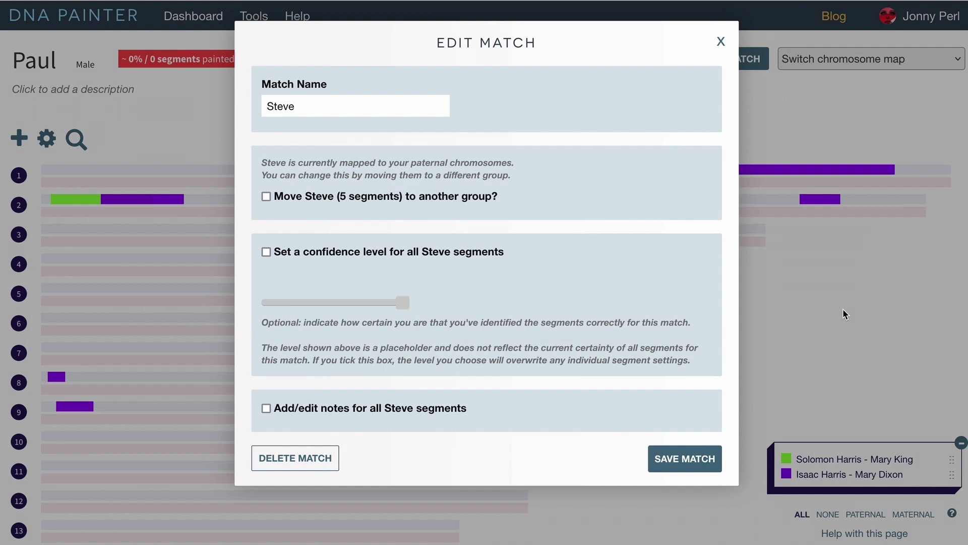
click(434, 413)
click(430, 461)
scroll(430, 460, down, 2)
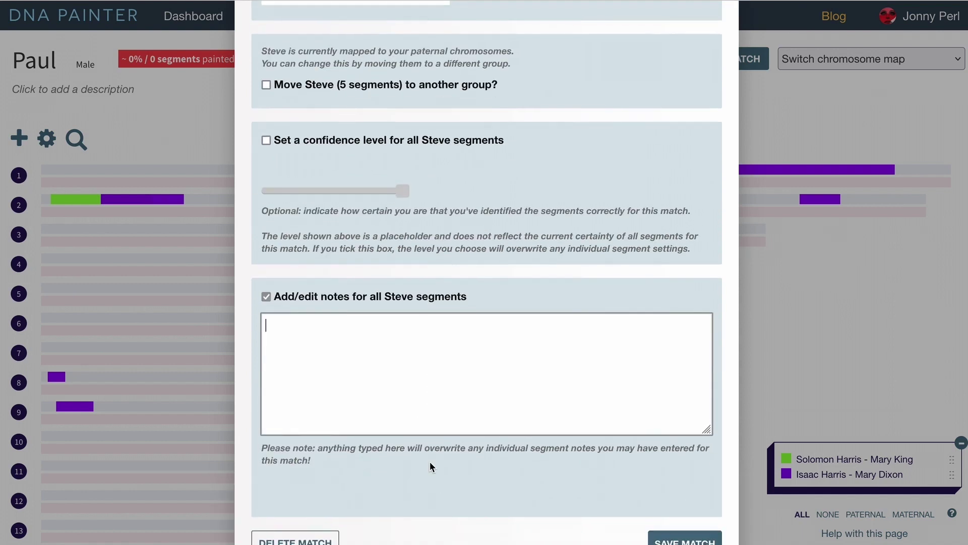
text(Source of segments:)
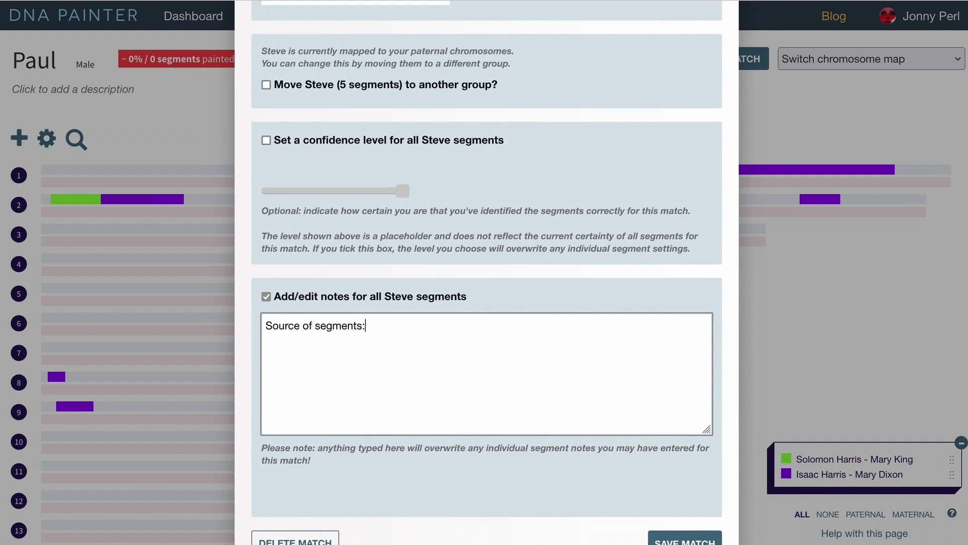
text( William Harris, Dinah)
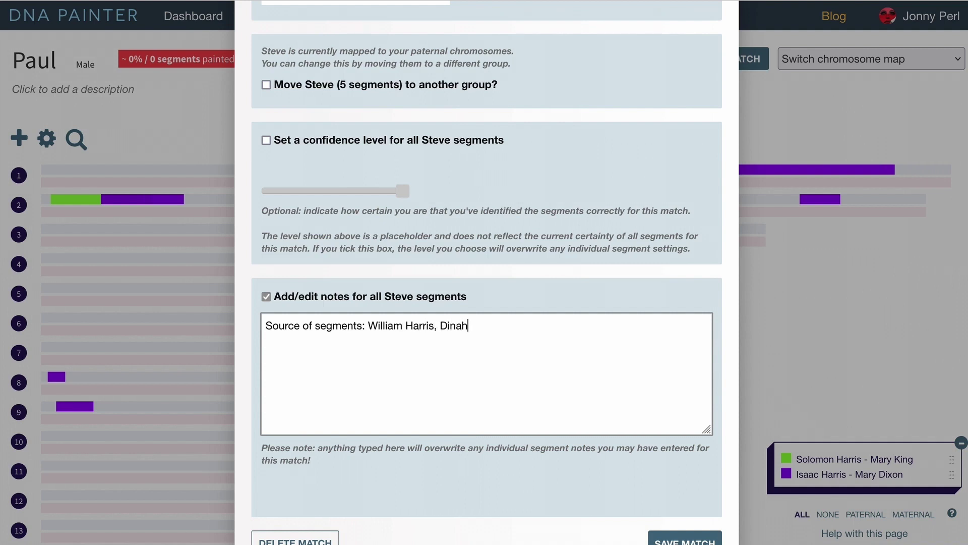
text( Fawdrey, Thomas King o)
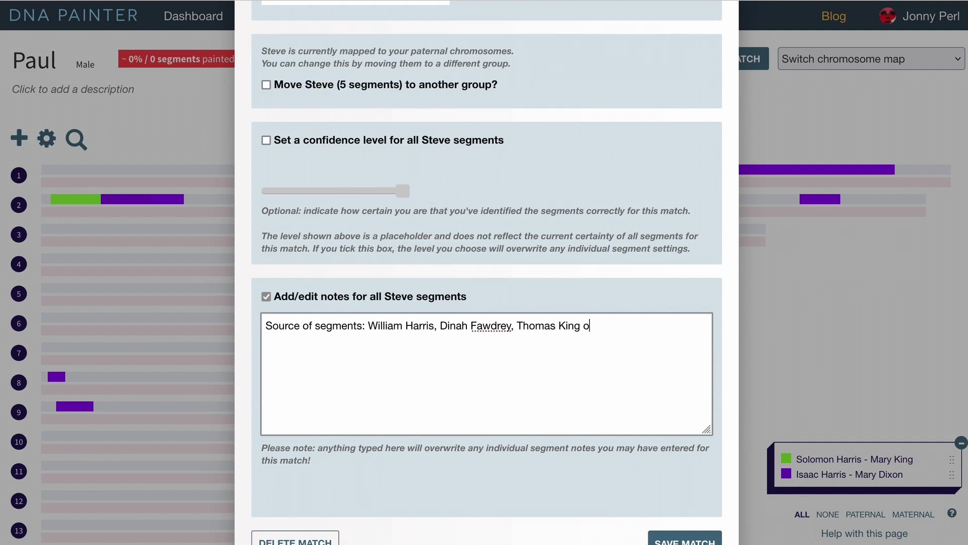
text(r Sarah Barnes)
scroll(501, 458, down, 1)
- Save the noted match, open the green chromosome 2 match details, and show overlapping segments
click(678, 513)
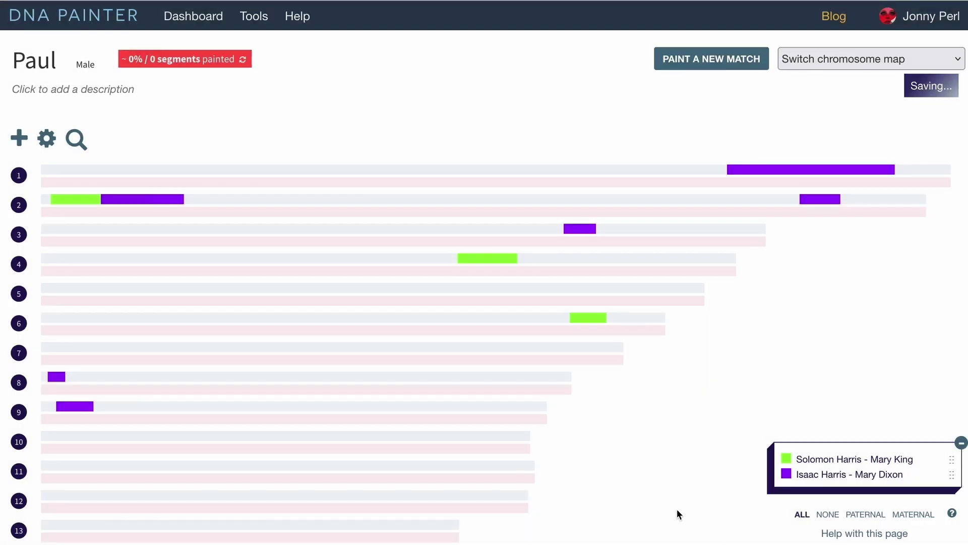
click(89, 200)
click(152, 320)
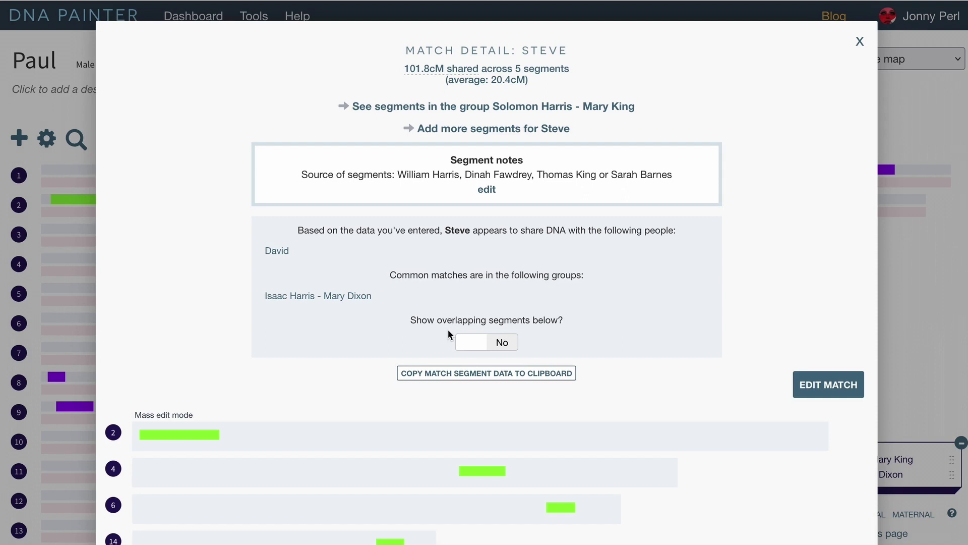
click(506, 343)
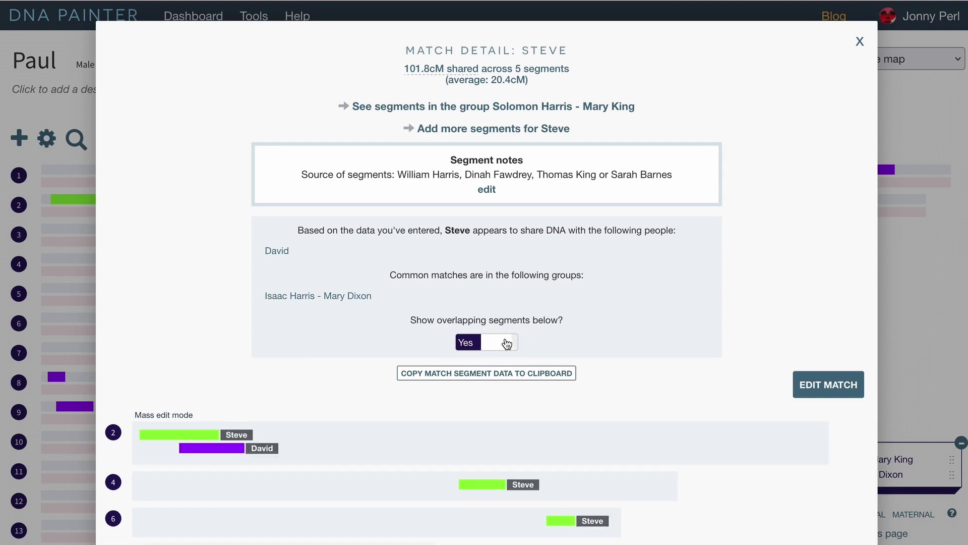
scroll(506, 343, down, 4)
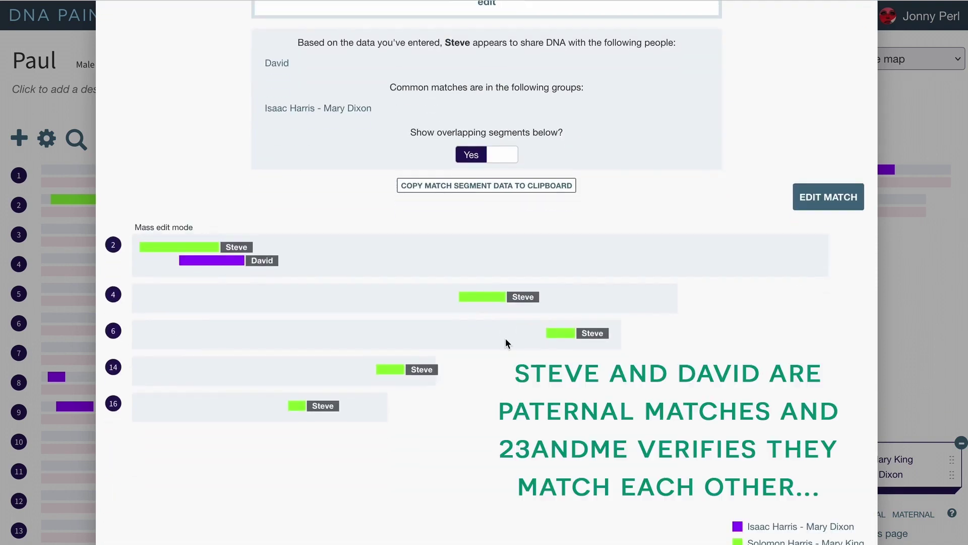
- Compare the overlapping purple and green chromosome 2 segments, then edit the purple one
click(207, 262)
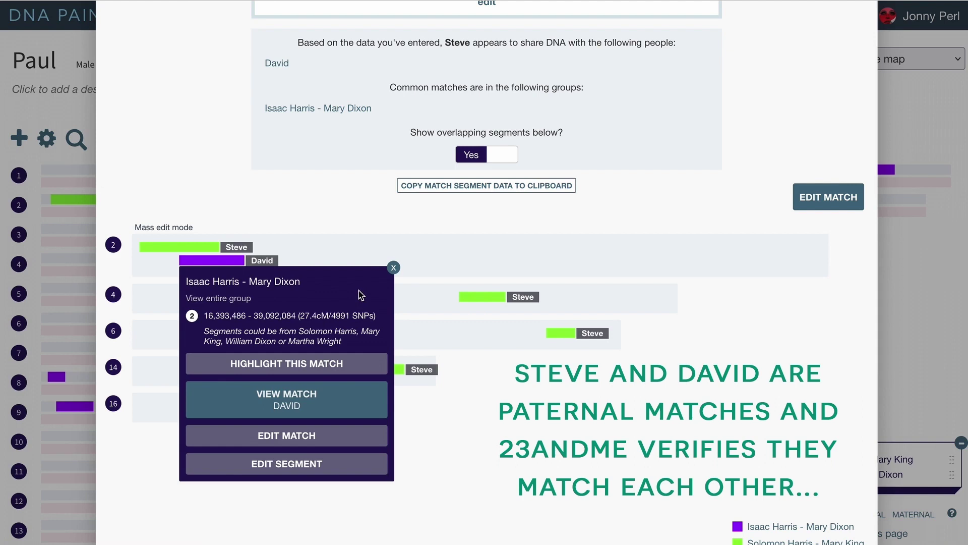
click(201, 247)
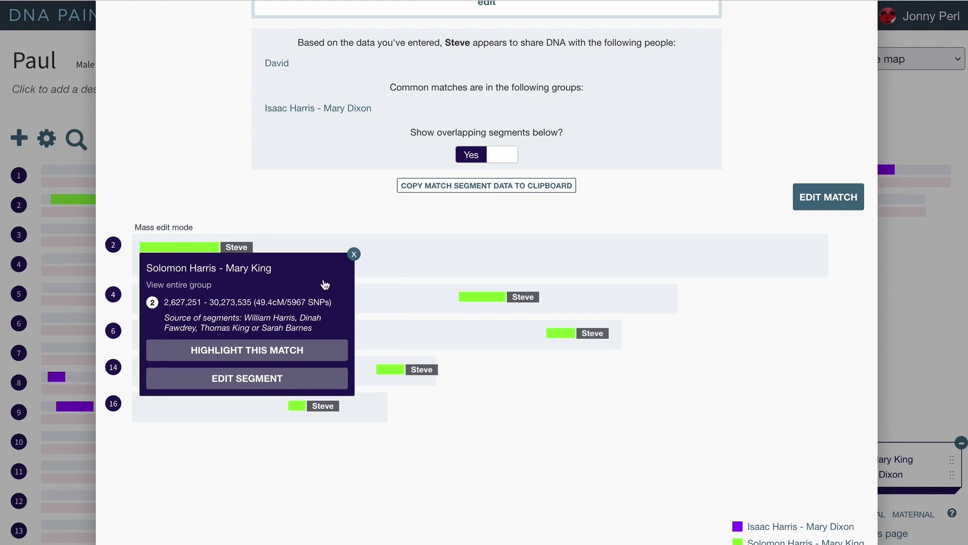
click(354, 253)
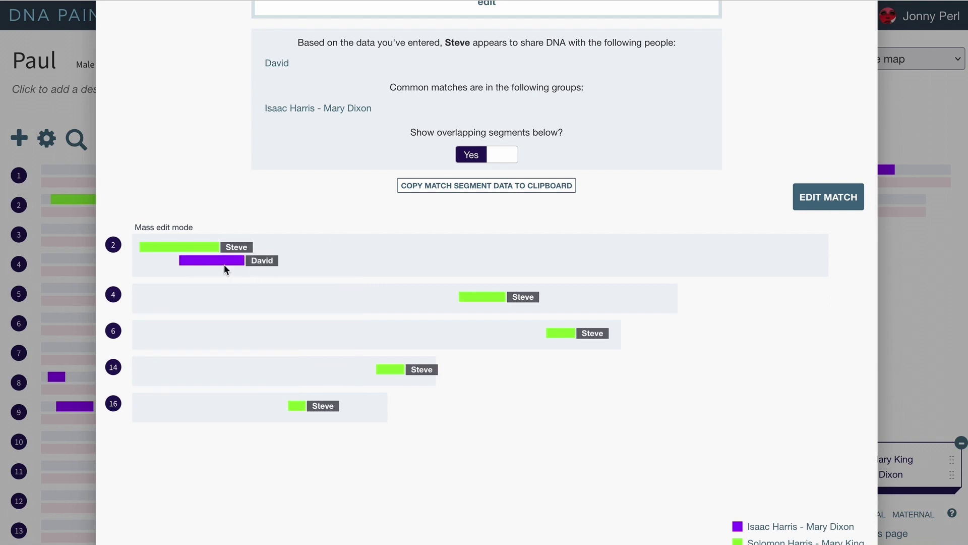
click(222, 264)
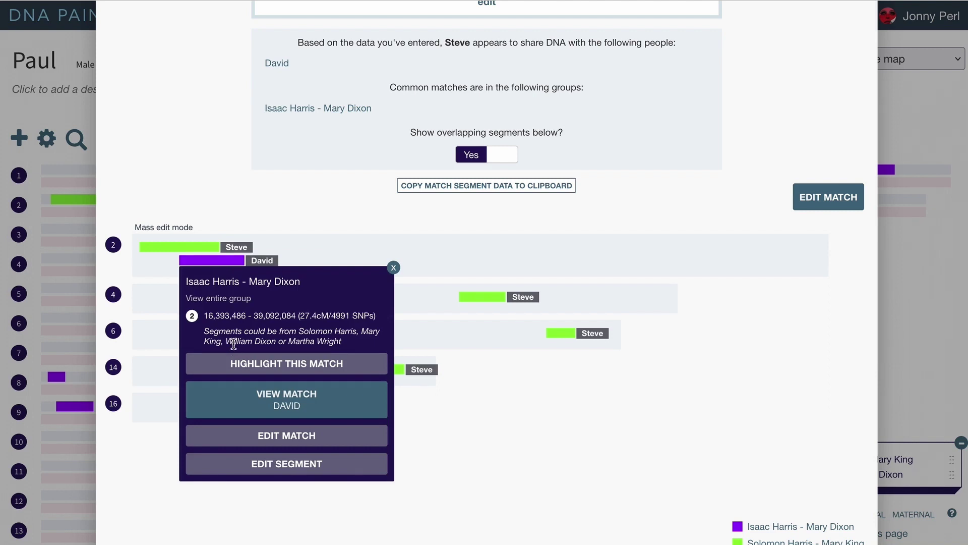
click(313, 464)
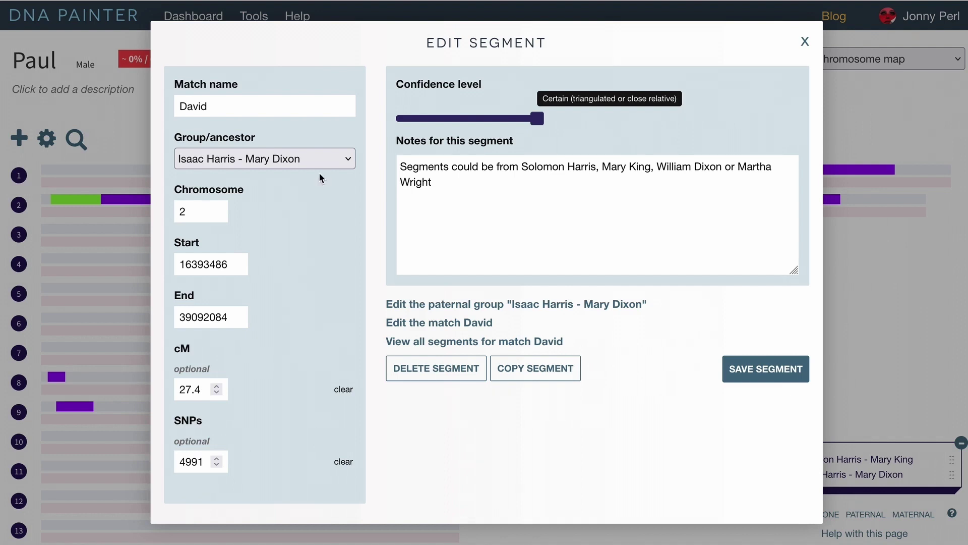
- Move the chromosome 2 segment to the green couple's group and remove the last two ancestors from its note
click(319, 158)
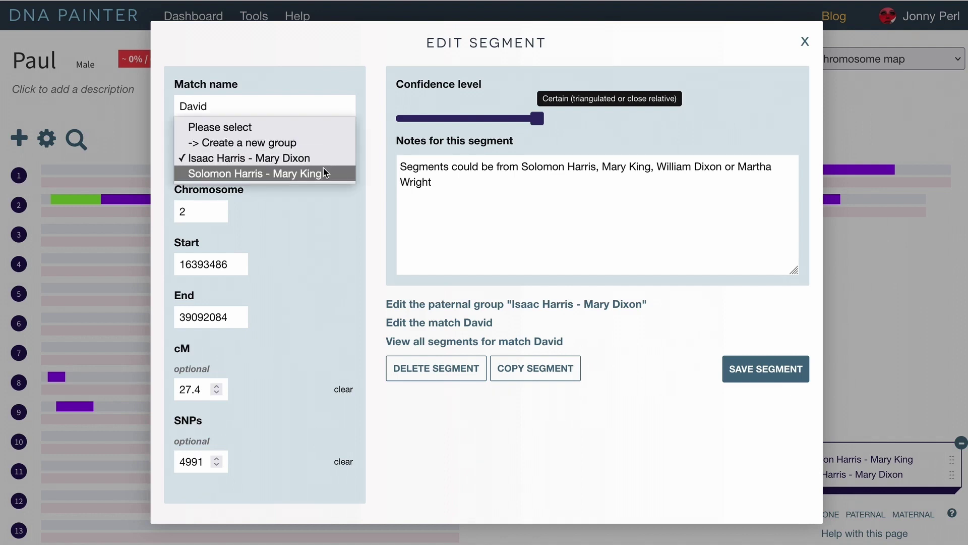
click(323, 172)
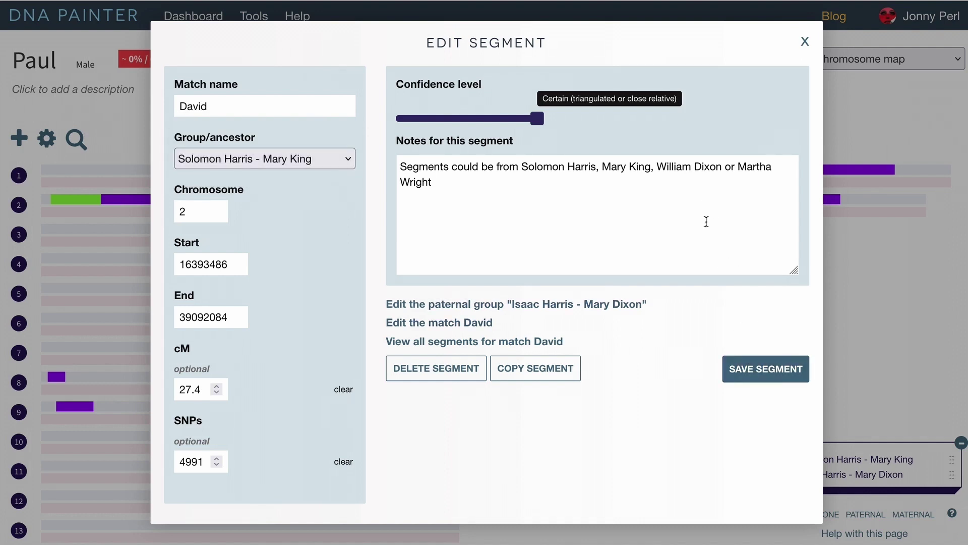
click(658, 165)
drag(658, 165, 735, 188)
key(BackSpace)
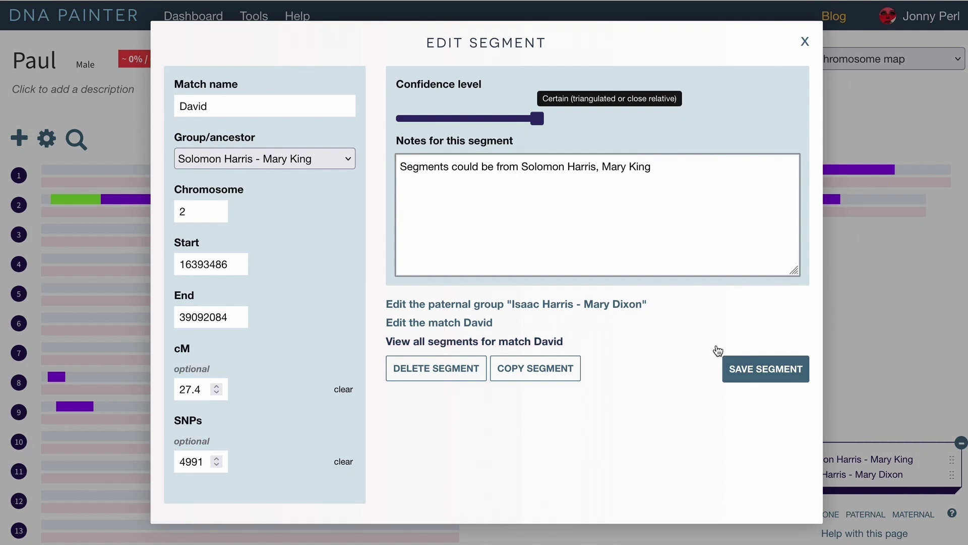
click(745, 367)
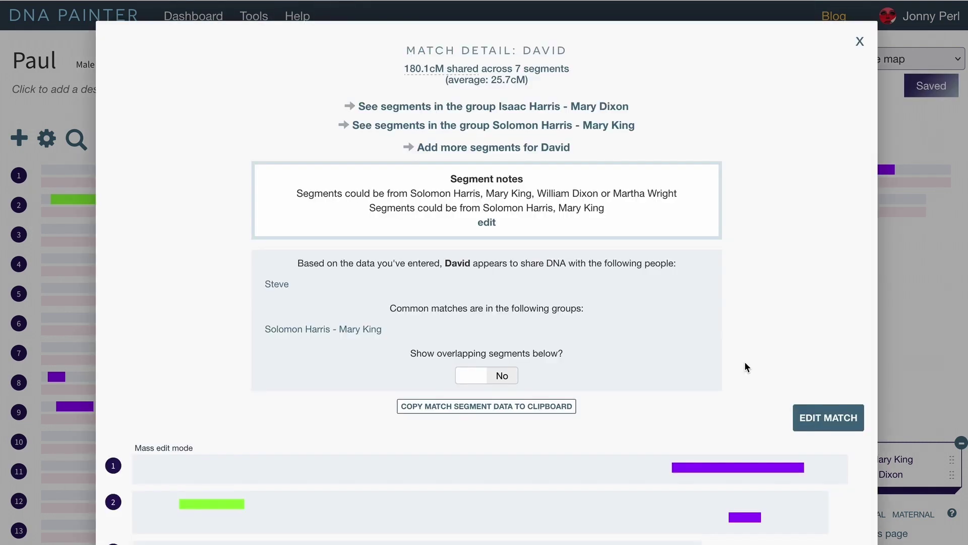
scroll(746, 363, down, 6)
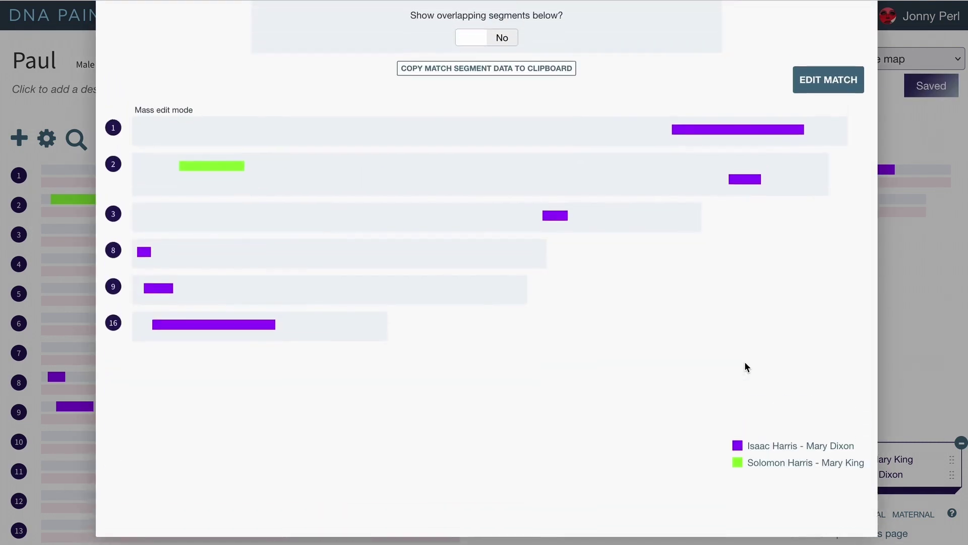
scroll(744, 361, up, 6)
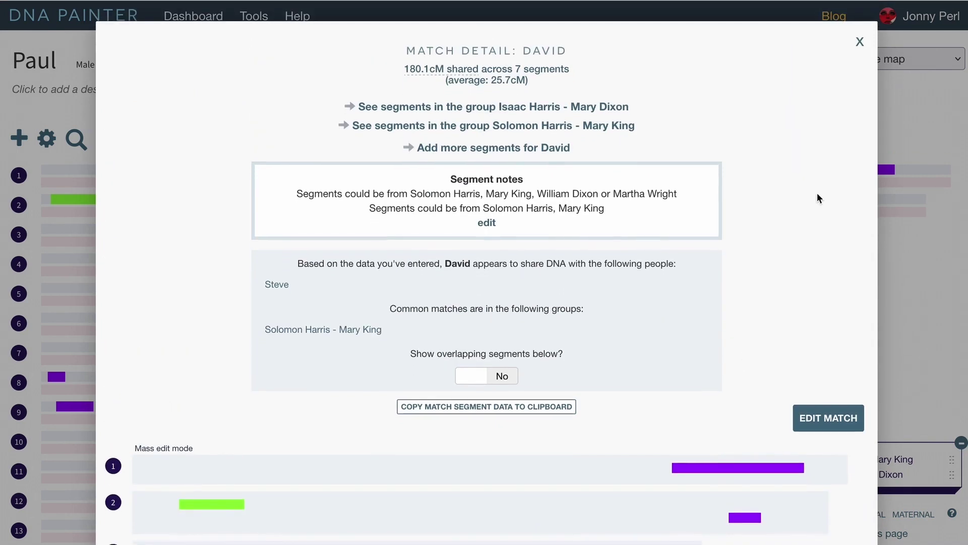